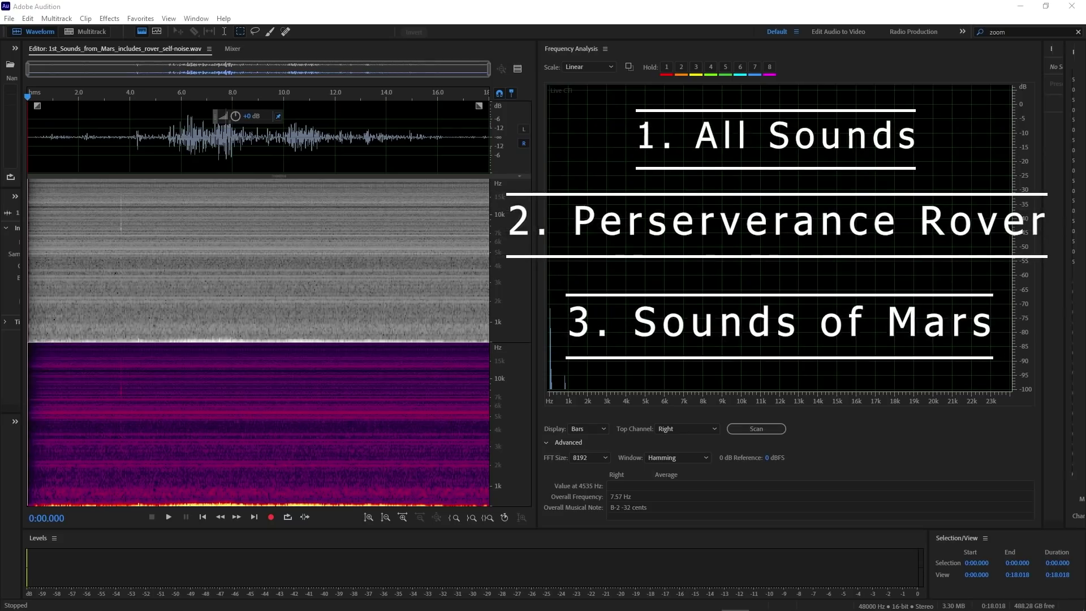
Step: Play the unfiltered Mars recording, then inspect its spectrum at the loud passages, about 14.07 s and about 3.7 s
click(167, 518)
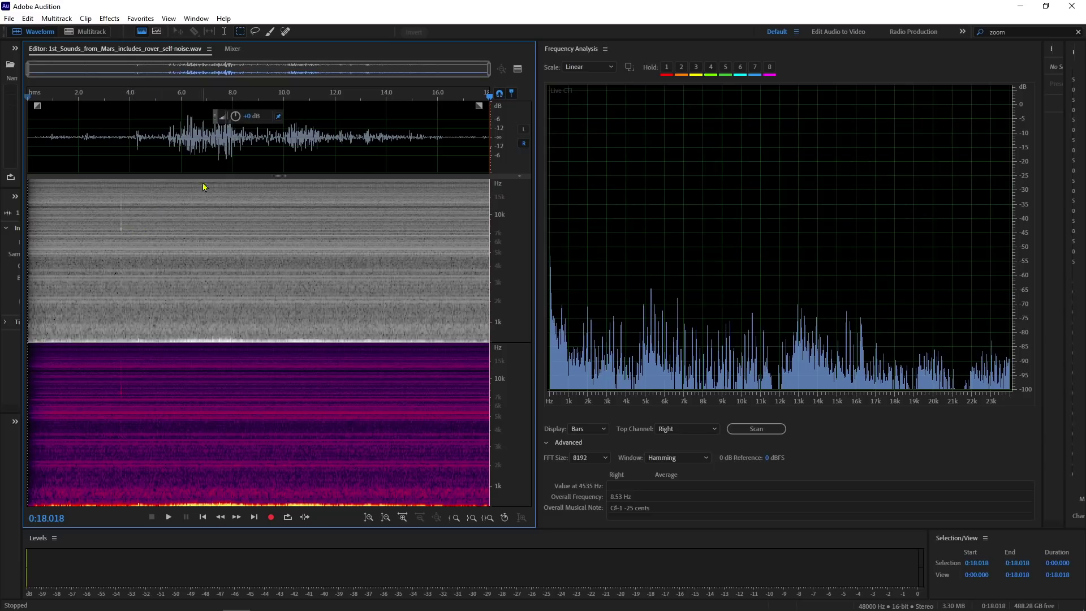
drag(182, 97, 228, 150)
drag(230, 96, 386, 113)
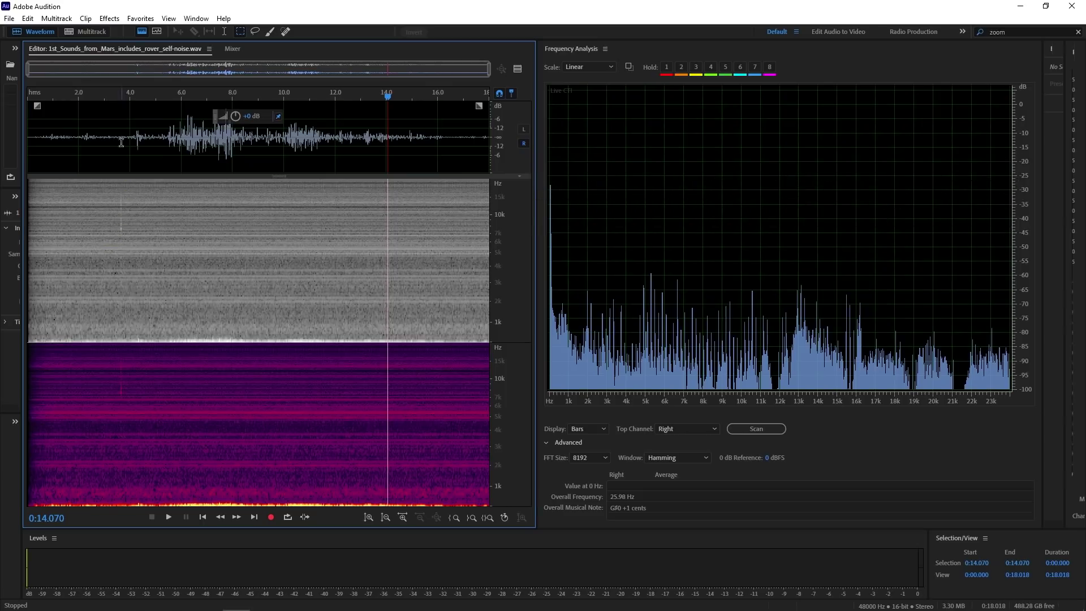
drag(118, 97, 121, 98)
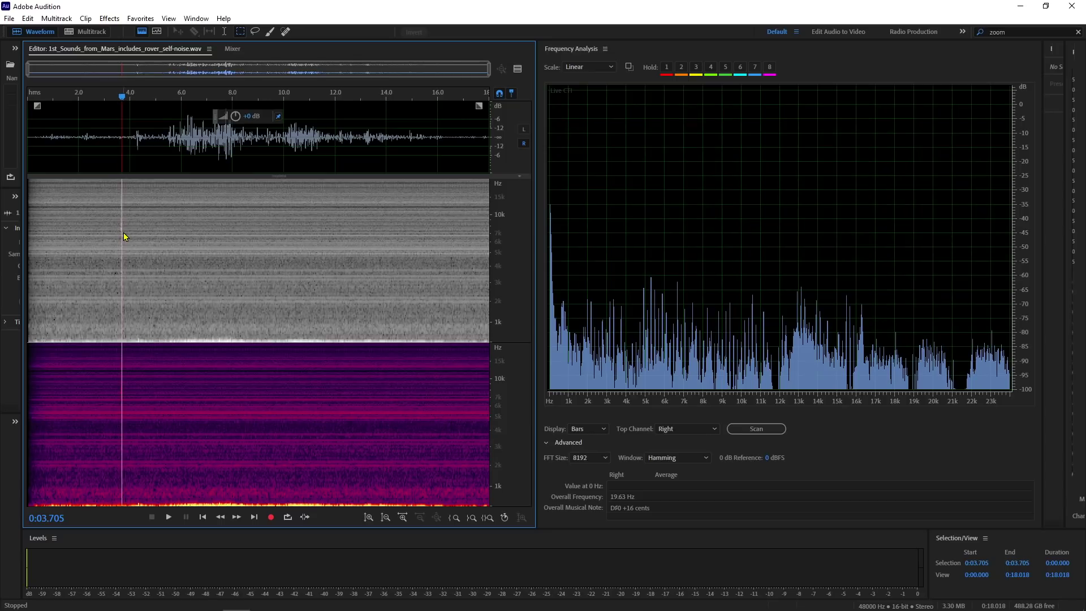
click(134, 99)
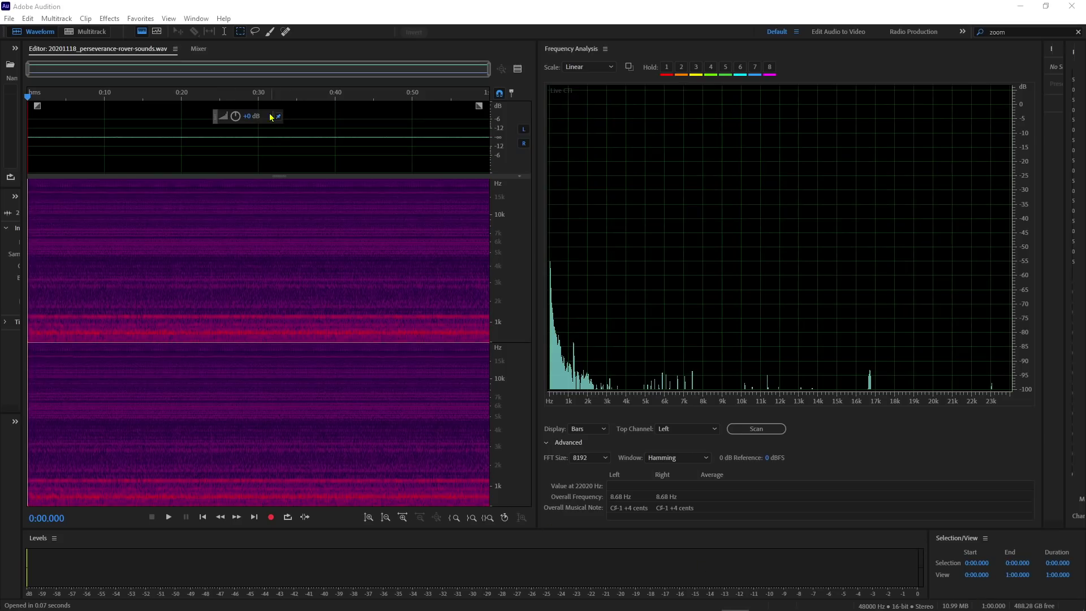
Step: Listen to the opening part of the 20201118_perseverance-rover-sounds recording and pause playback
click(169, 517)
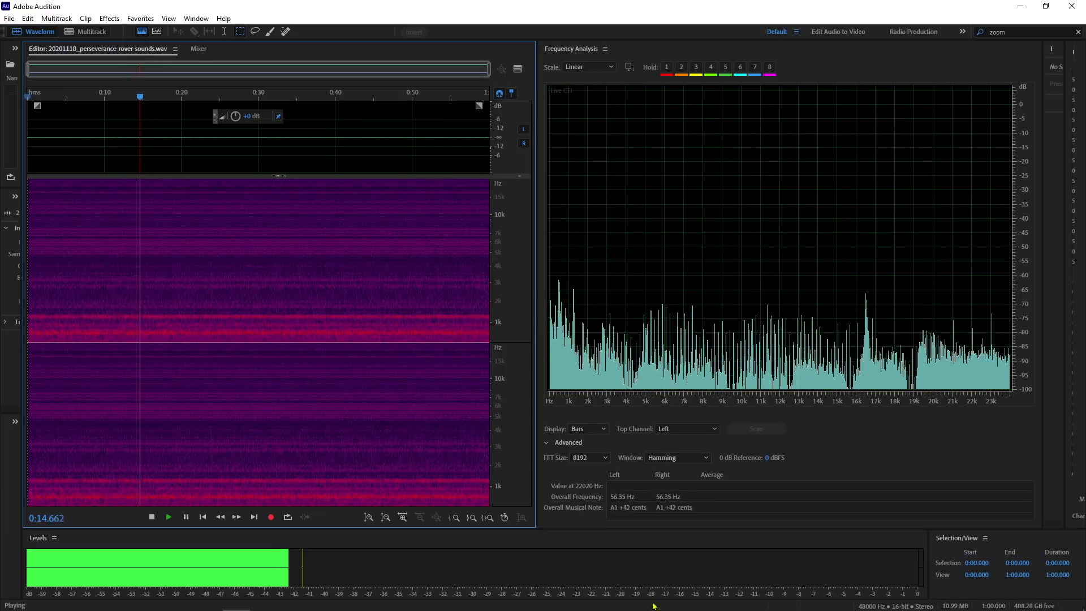
click(186, 517)
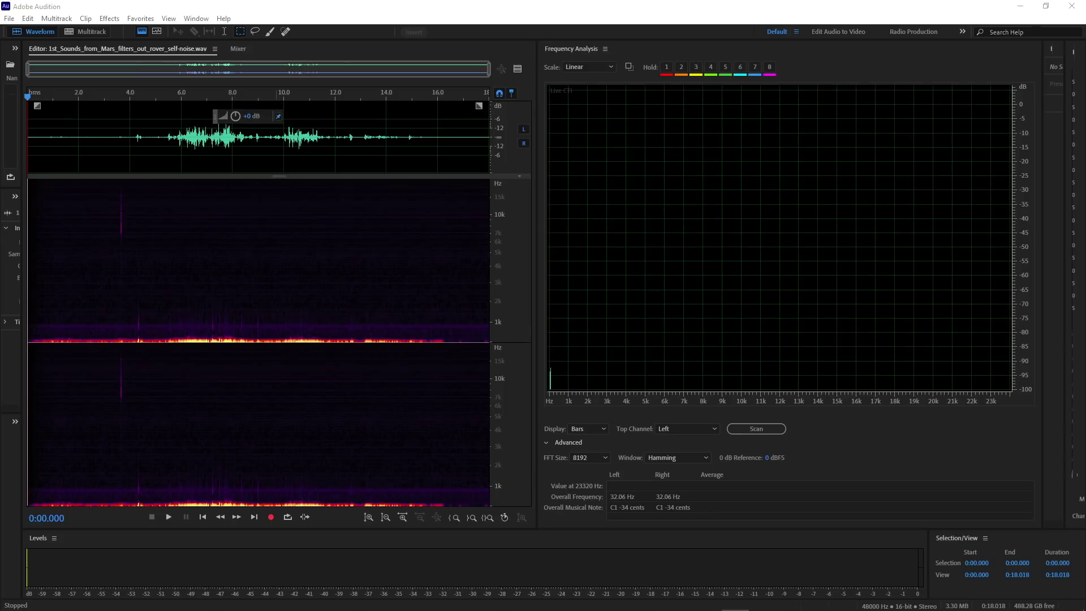
Step: Play the filtered Mars recording through, then scrub across the first loud passage to about 7.85 s to inspect its spectrum
click(168, 517)
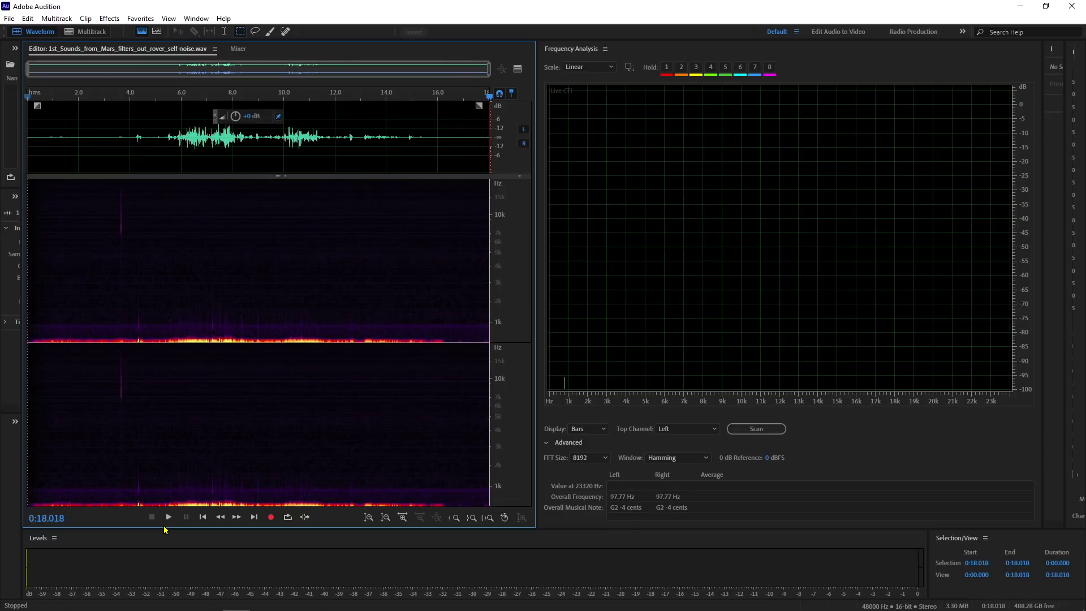
click(193, 94)
drag(192, 94, 228, 95)
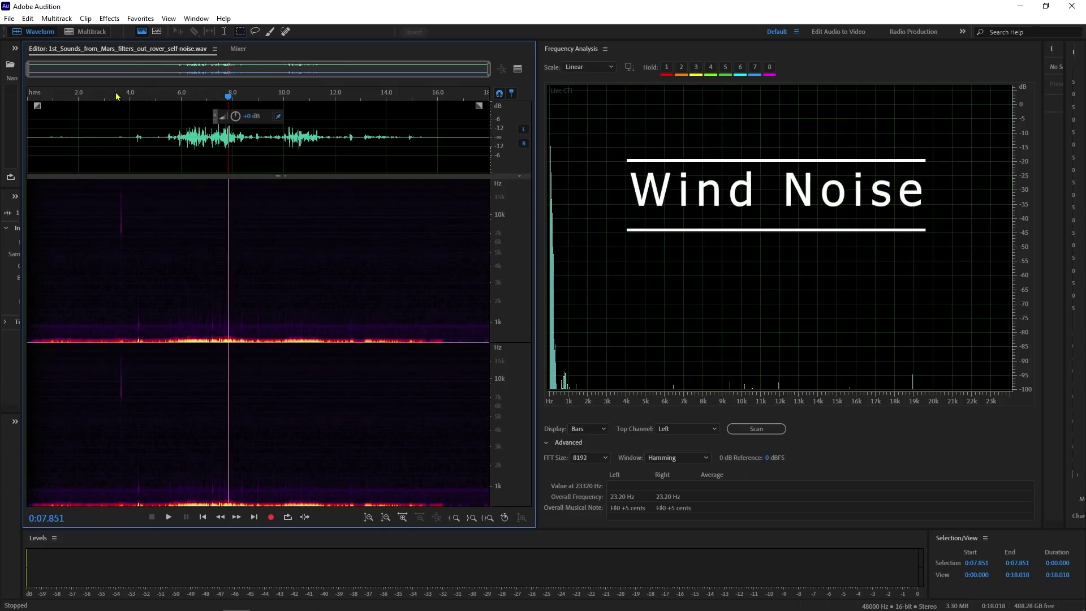
Step: Inspect the spectrum of the brief high-frequency burst at about 3.57 s and compare it with about 4.12 s
click(119, 118)
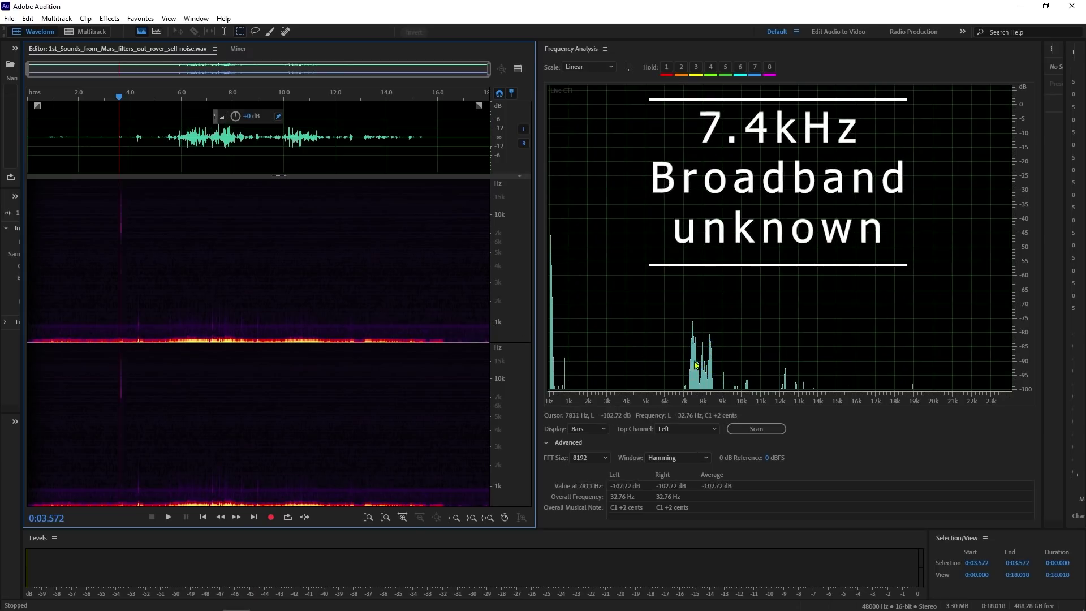
click(134, 108)
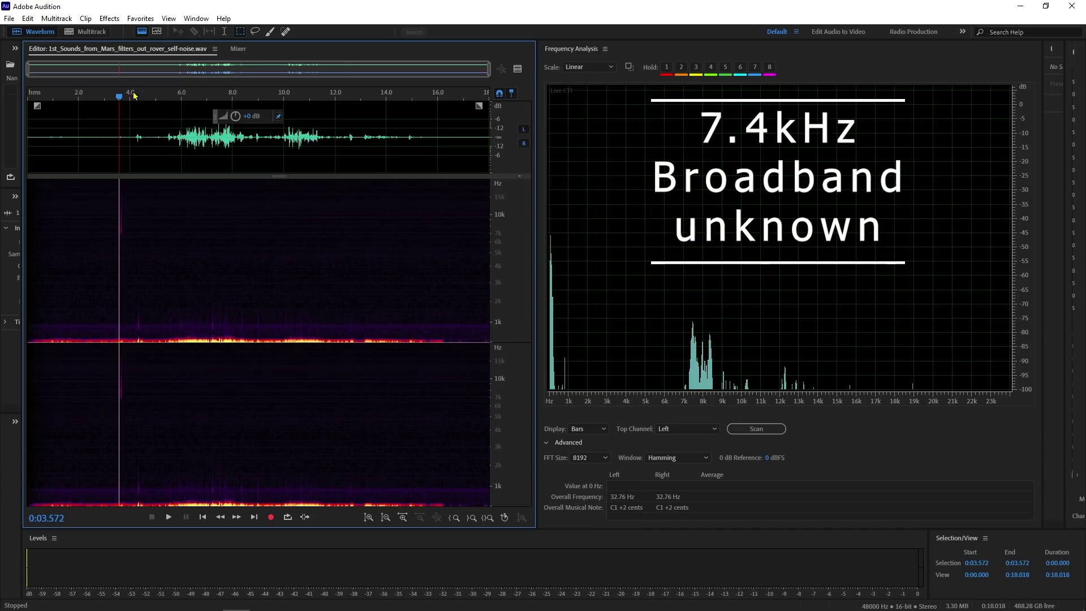
scroll(121, 209, up, 2)
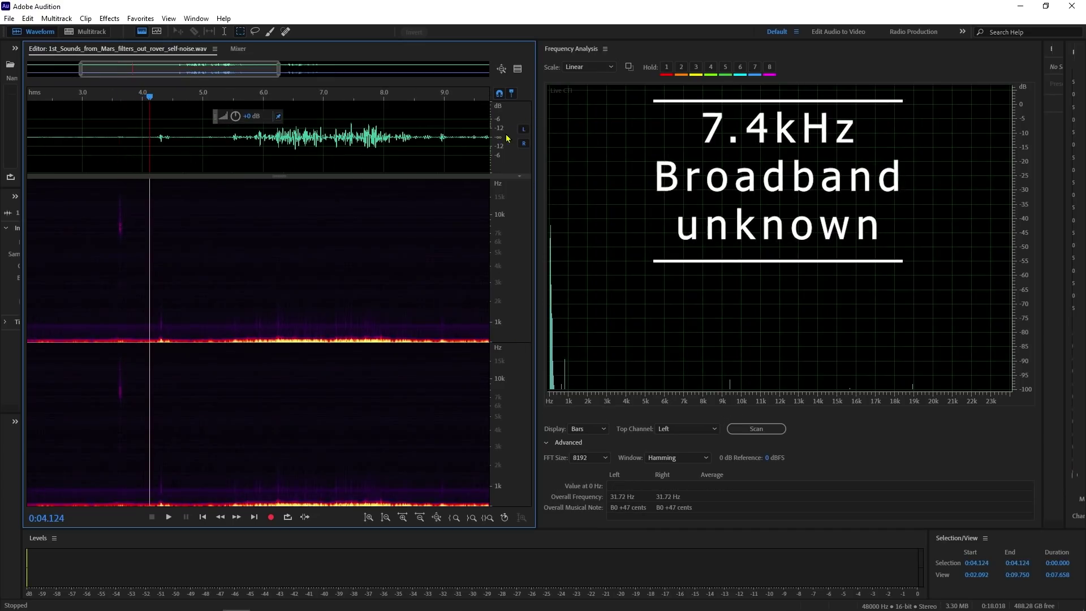
Step: Turn off the left channel and audition the brief high-frequency burst around 3.6 s
click(524, 129)
scroll(133, 209, up, 5)
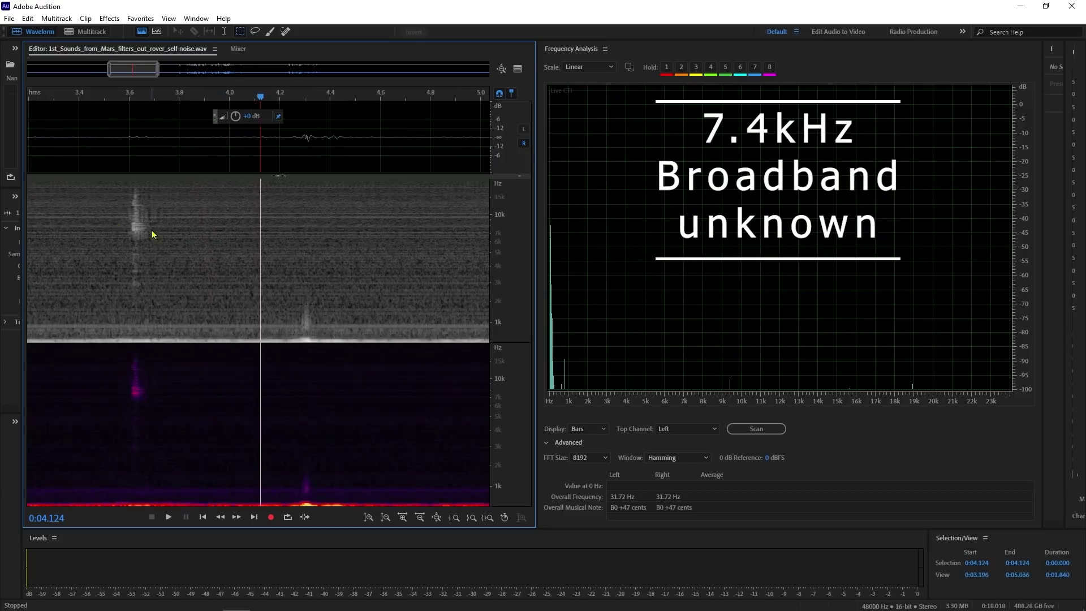
drag(120, 97, 131, 98)
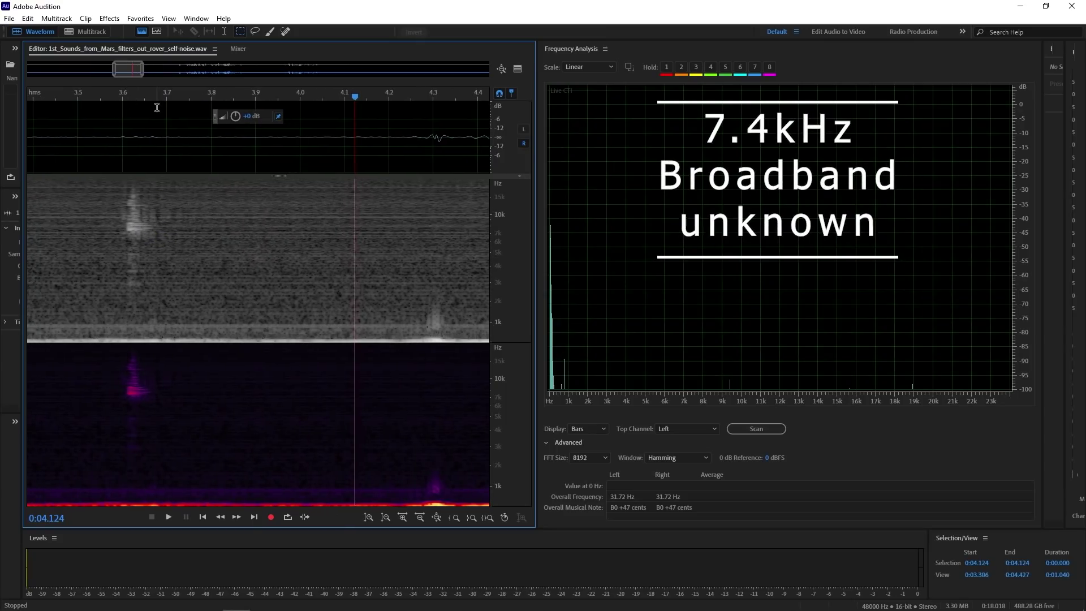
click(138, 102)
key(space)
key(space)
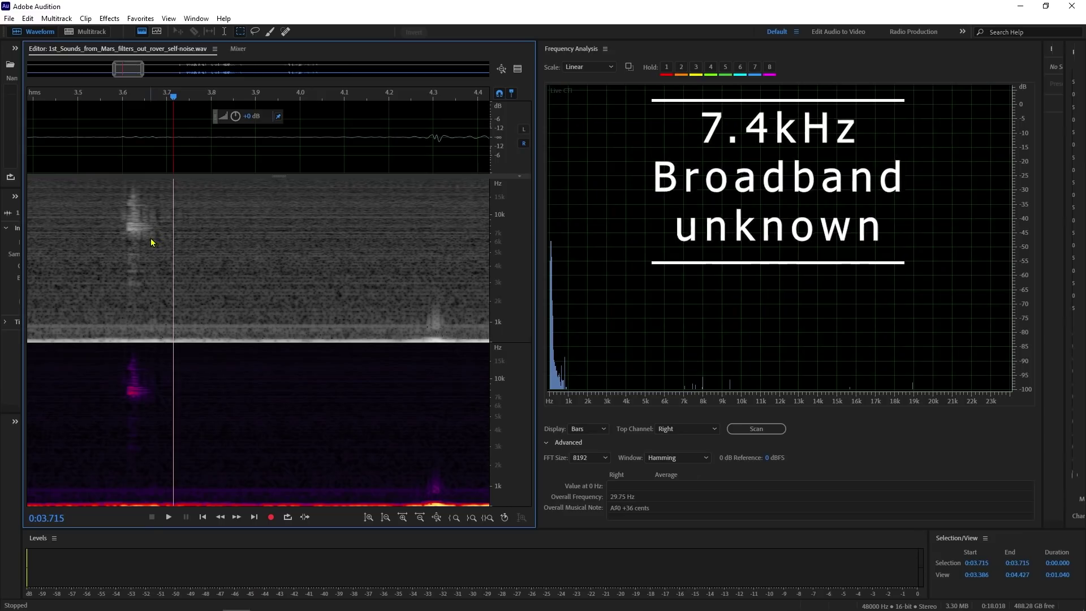
Step: Compare the frequency spectrum across the high-frequency burst at about 3.57 s, 3.63 s and 3.65 s
click(127, 98)
click(110, 98)
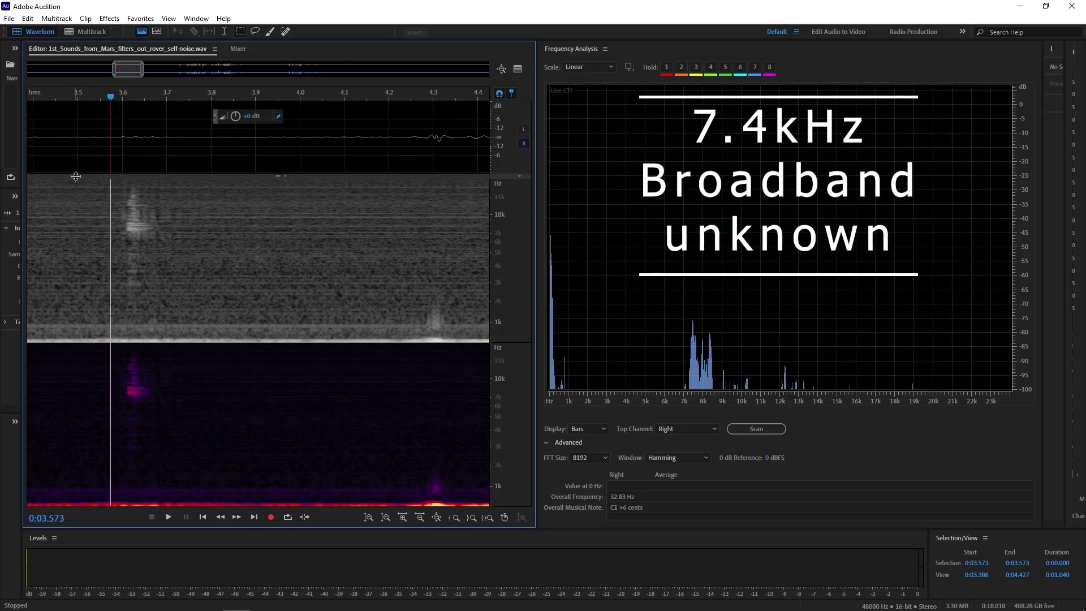
scroll(123, 96, up, 2)
click(123, 96)
drag(126, 99, 128, 99)
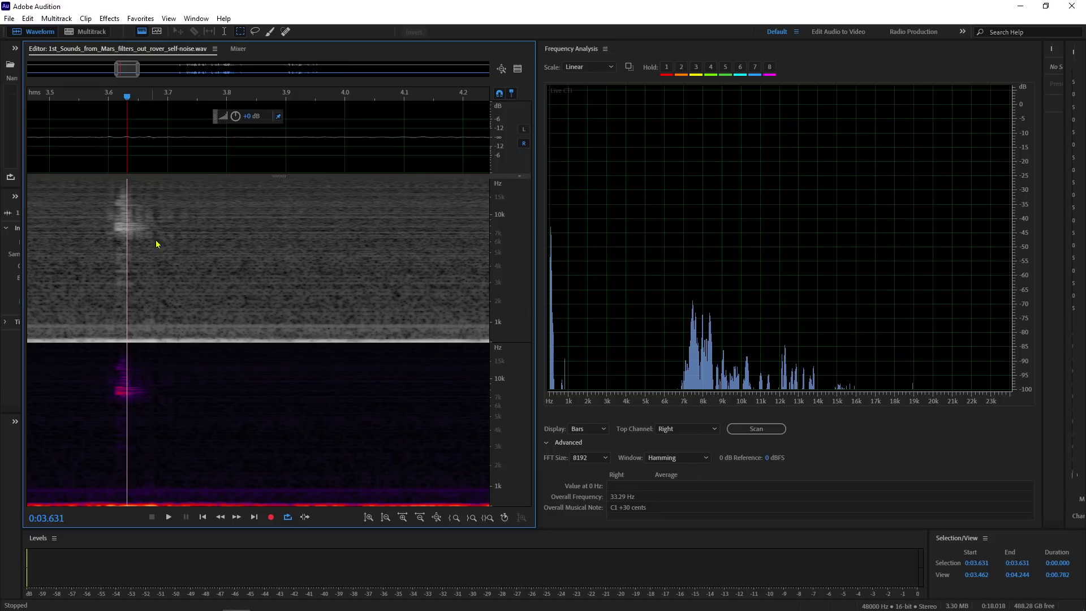
click(137, 97)
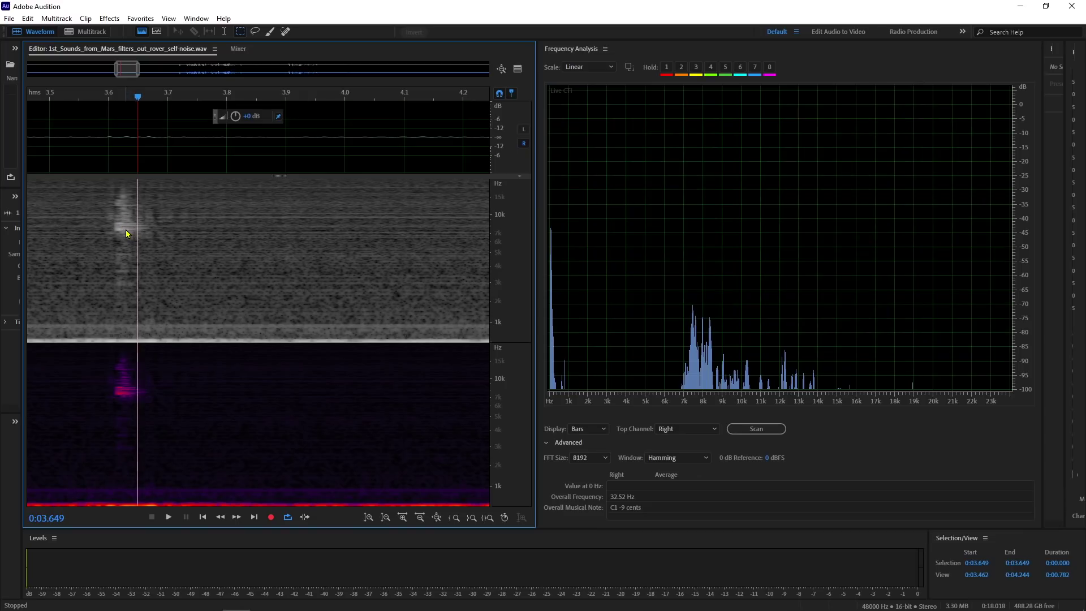
Step: Scrub from about 3.77 s to the start of the short low-frequency burst at about 4.26 s and examine it up close
scroll(125, 227, down, 3)
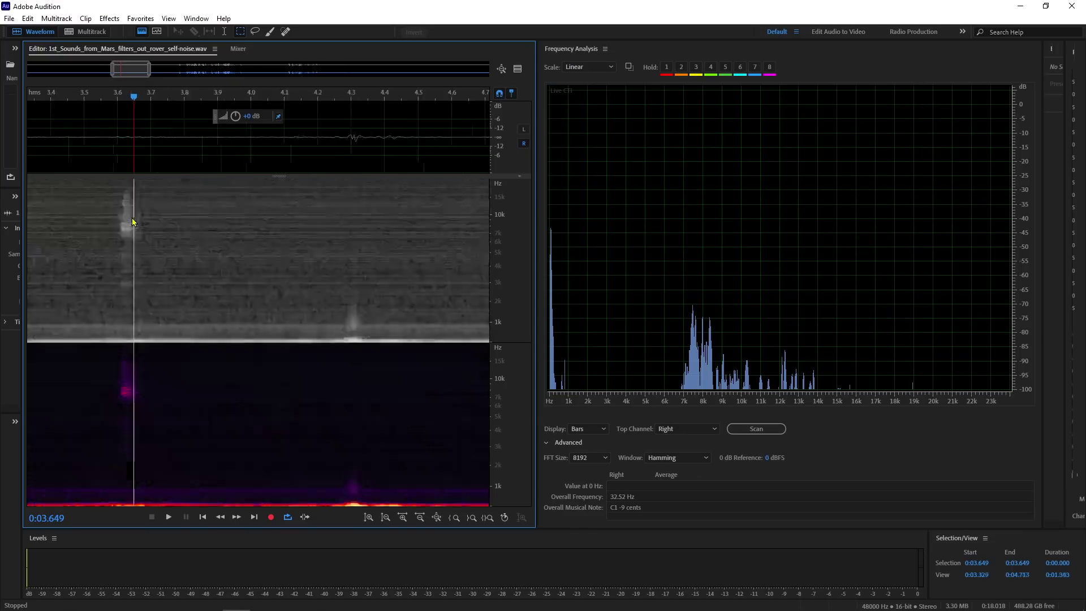
scroll(138, 230, down, 1)
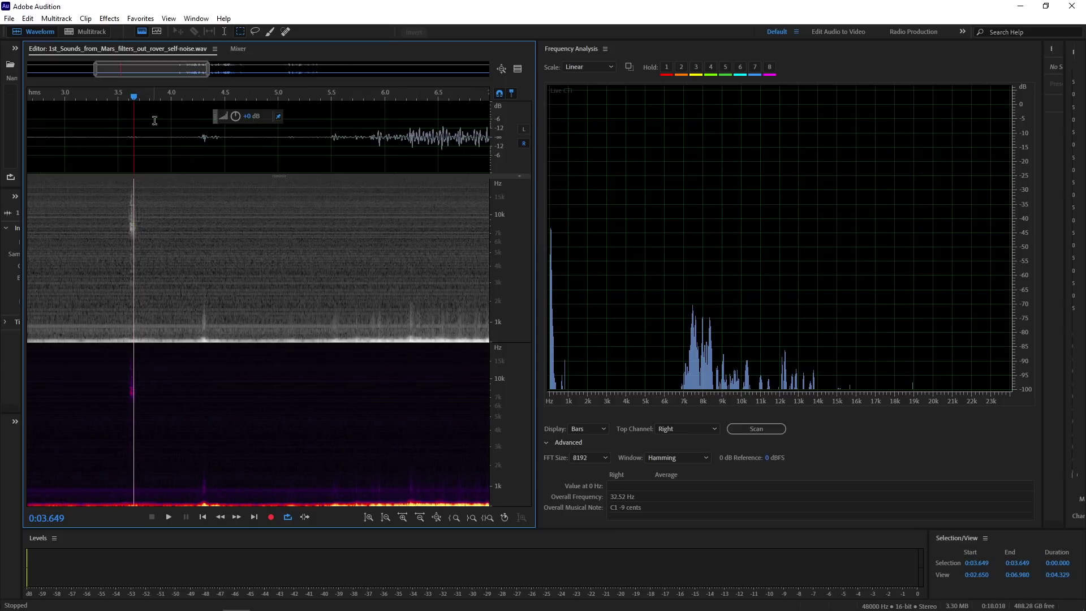
click(147, 96)
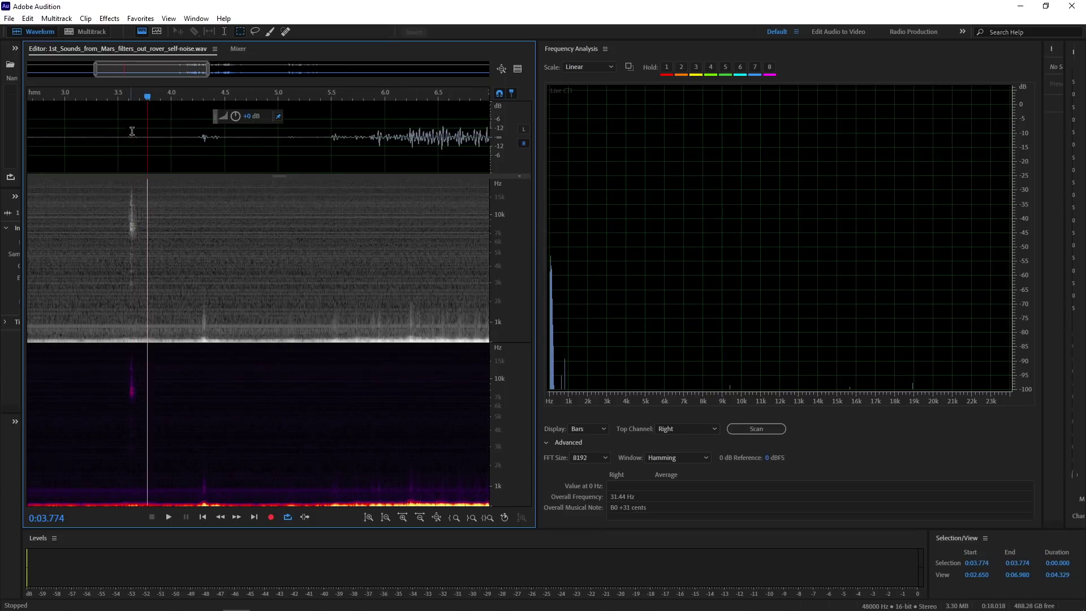
drag(149, 99, 201, 138)
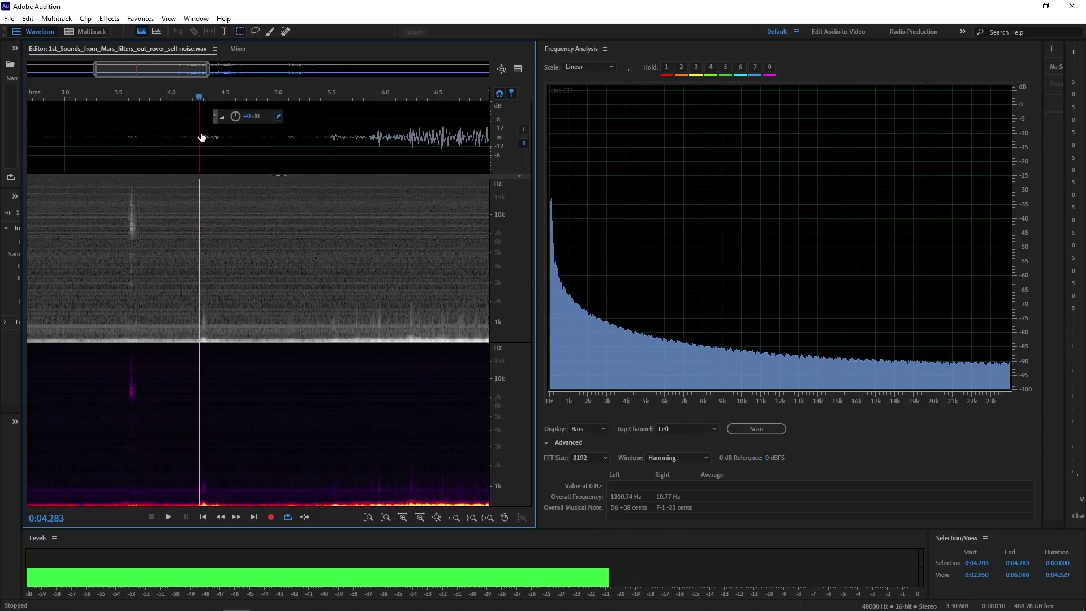
scroll(205, 328, up, 6)
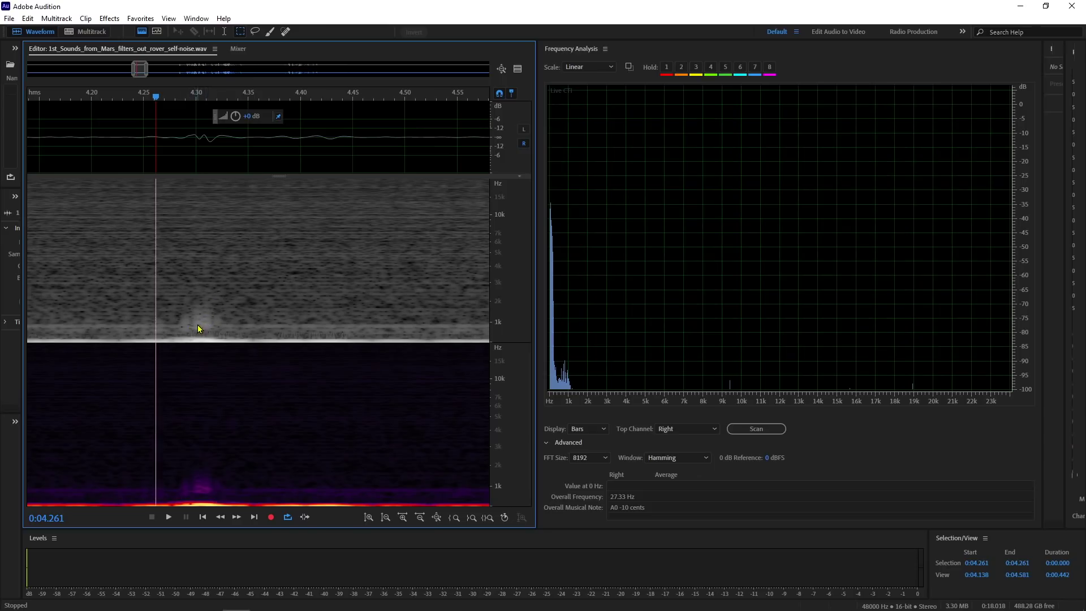
scroll(205, 327, down, 3)
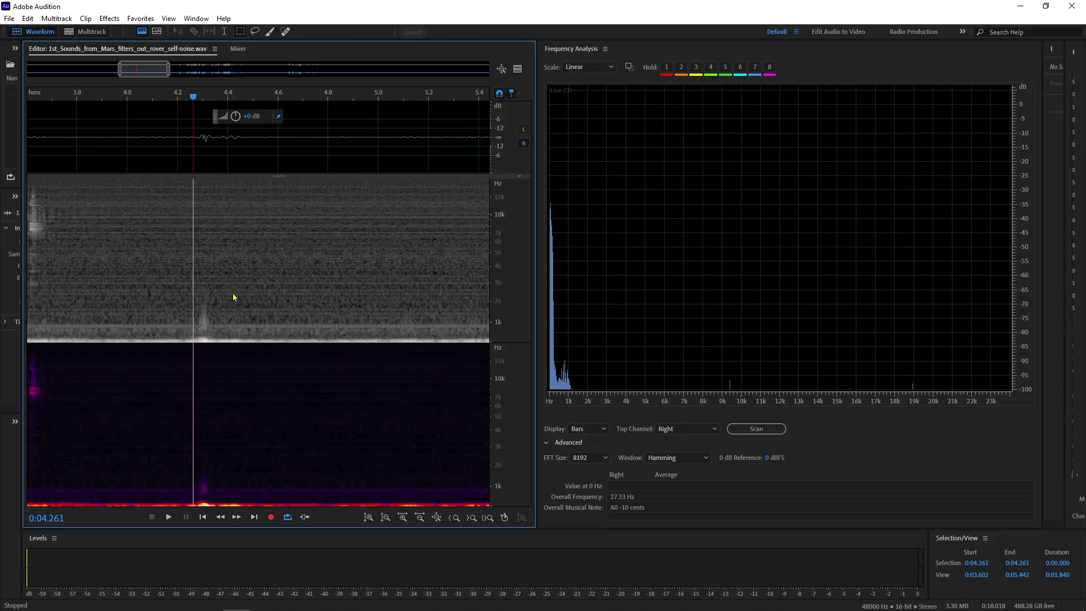
Step: Audition the short low-frequency burst, playing once from about 4.26 s and again from about 4.09 s
key(space)
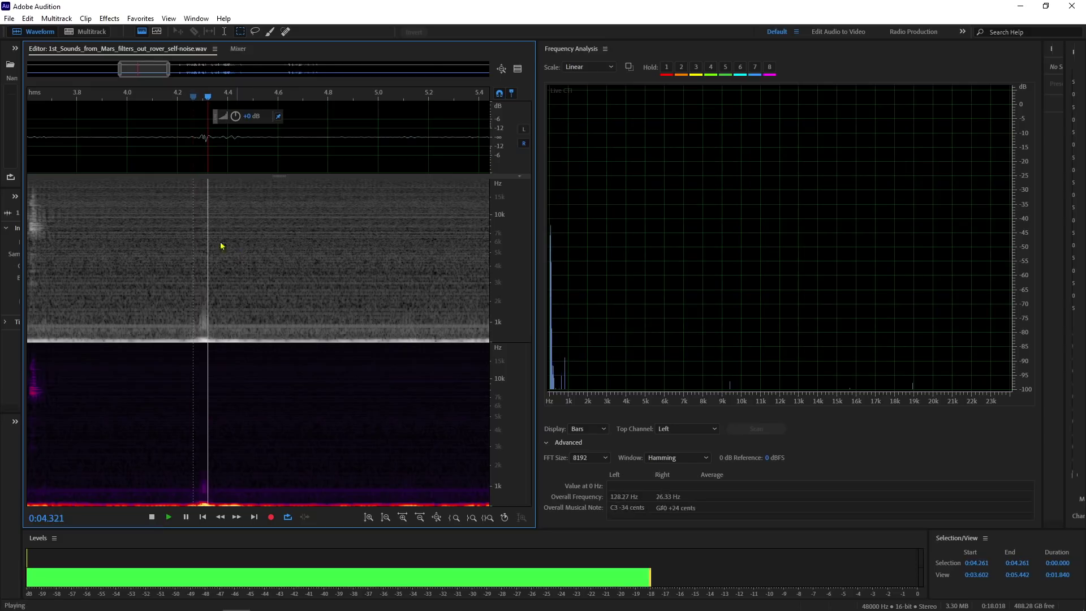
key(space)
click(151, 100)
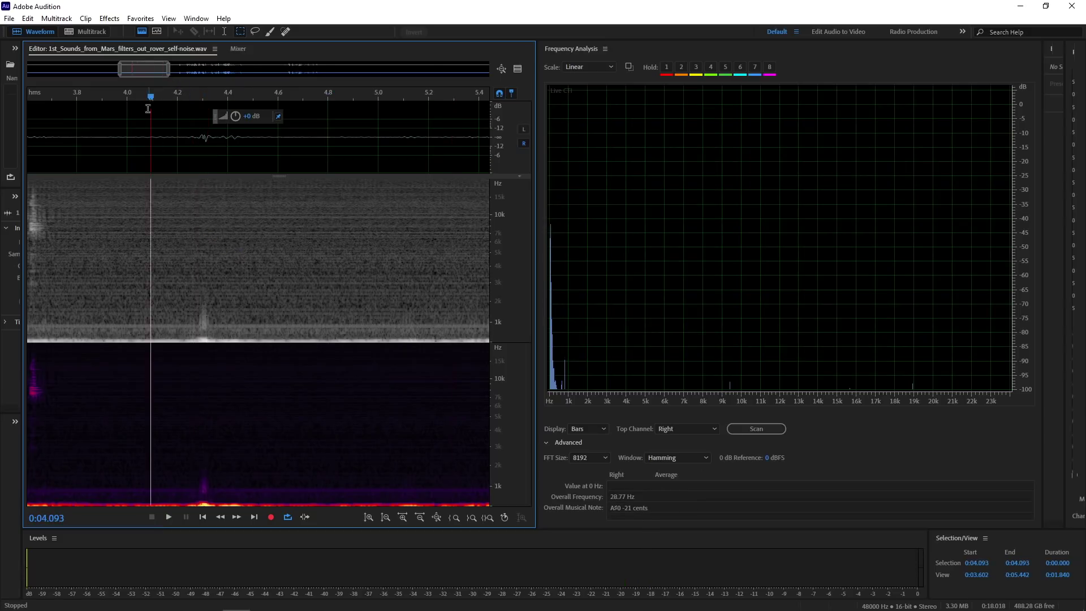
key(space)
key(space)
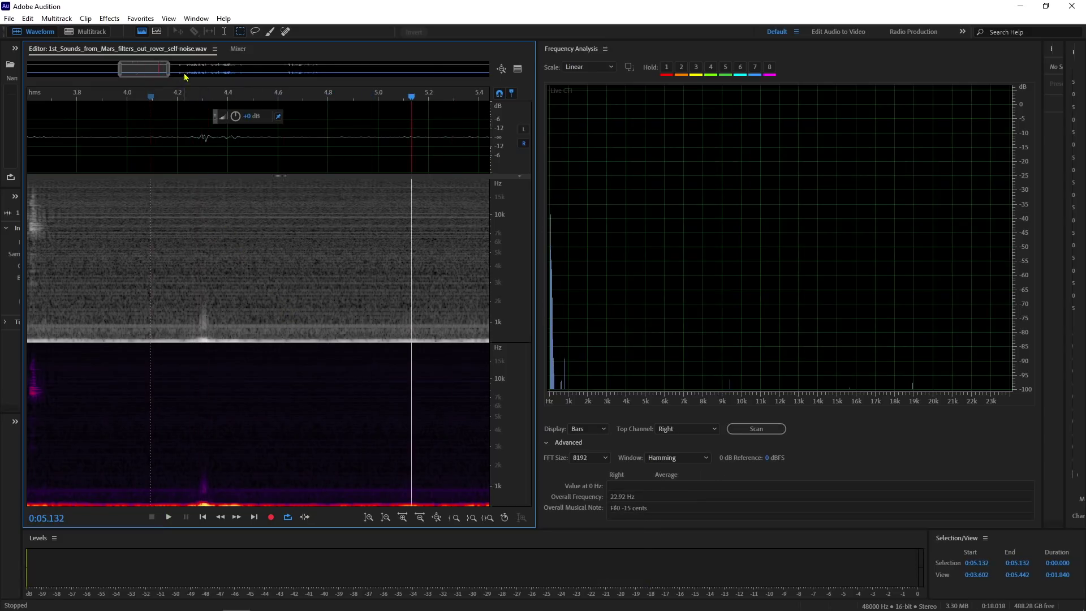
Step: Compare the spectrum of the low-frequency burst at about 4.30 s with the quieter audio at about 4.37 s and 4.48 s
click(203, 97)
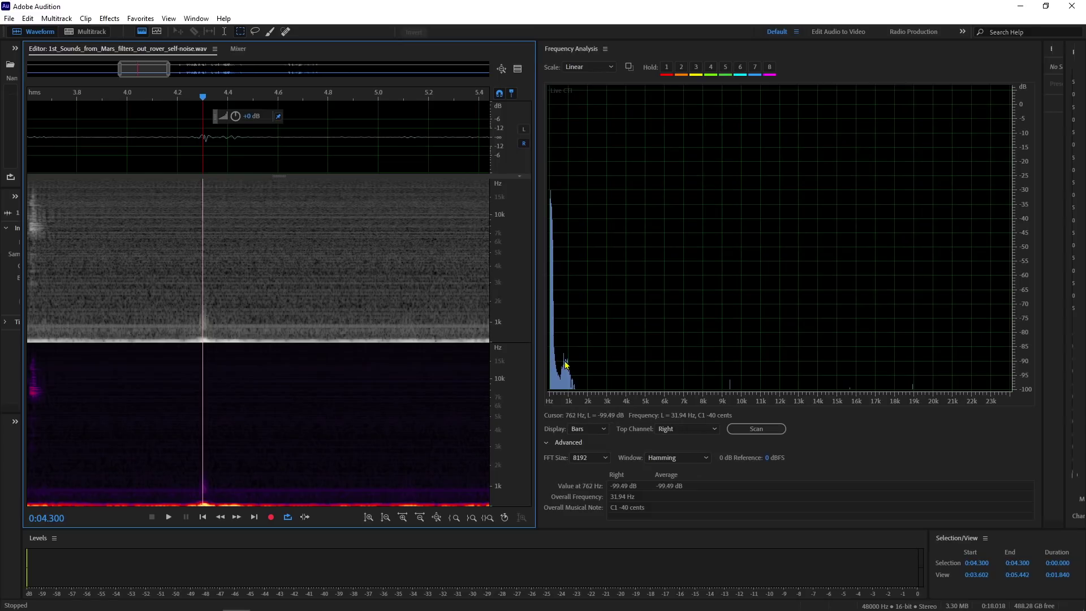
click(221, 97)
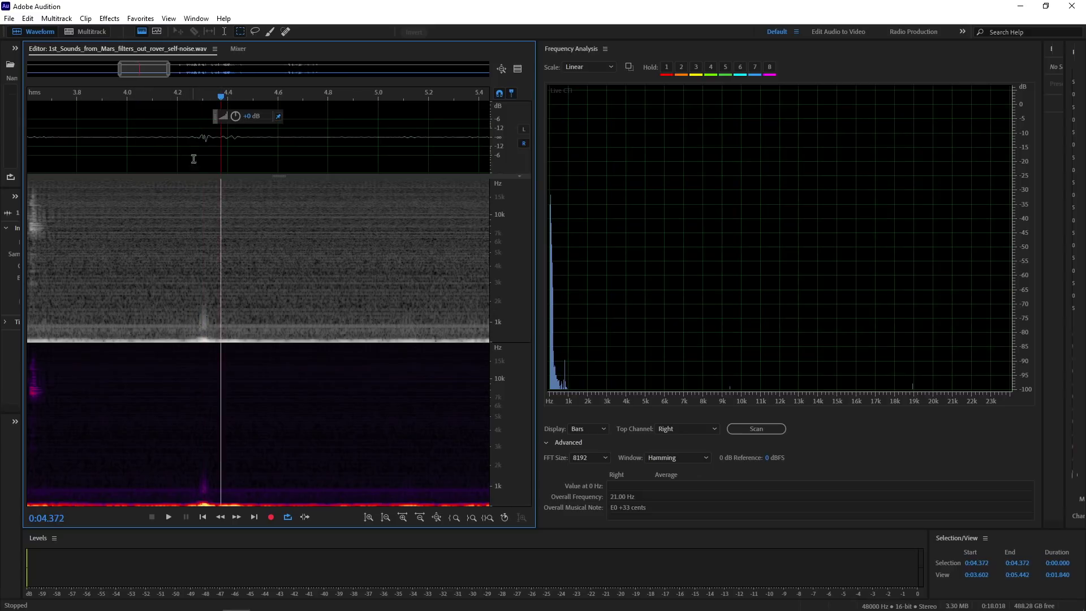
drag(209, 102, 203, 97)
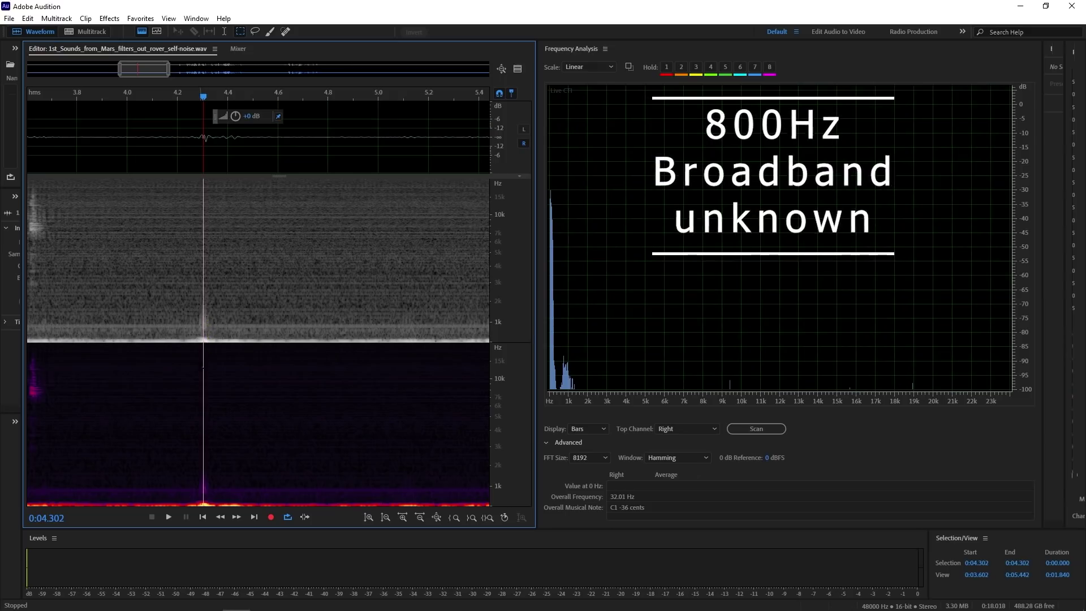
click(248, 101)
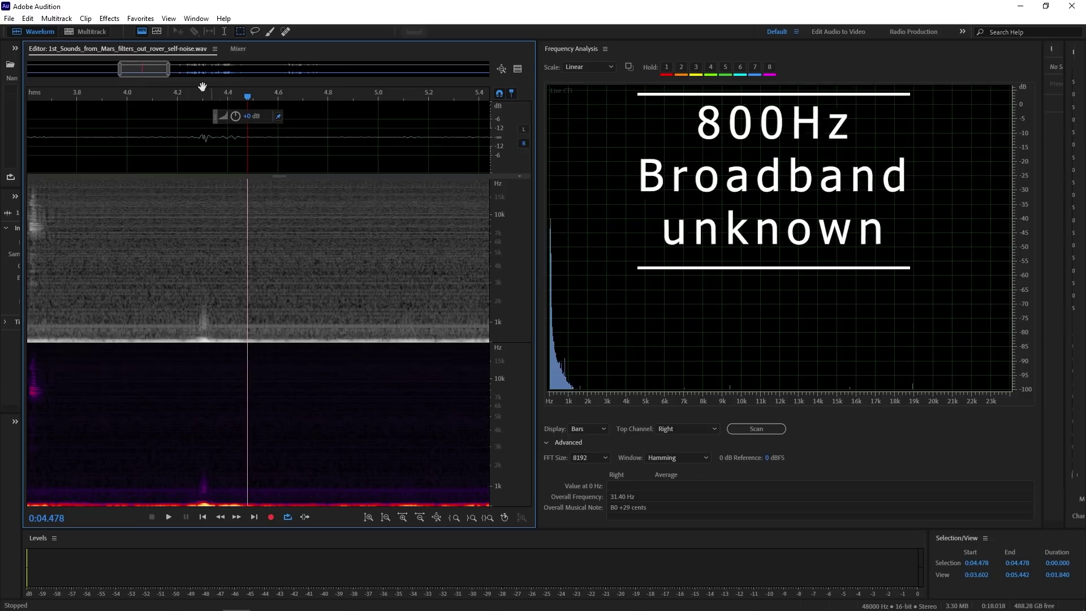
Step: Replay the low-frequency burst from about 4.15 s and repeatedly from about 4.11 s, then stop playback
click(164, 97)
key(space)
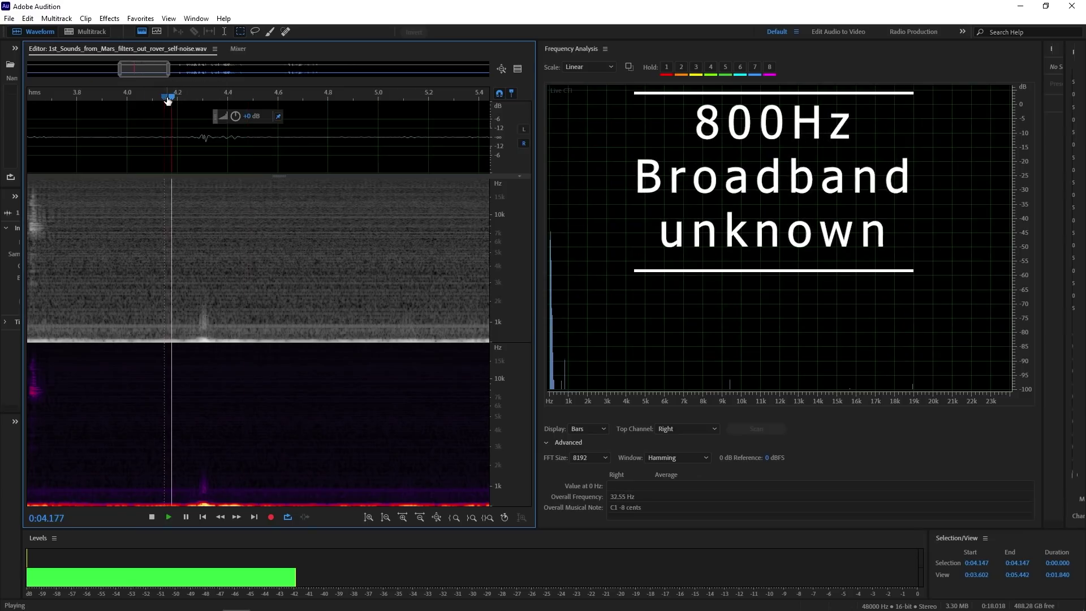
click(155, 98)
key(space)
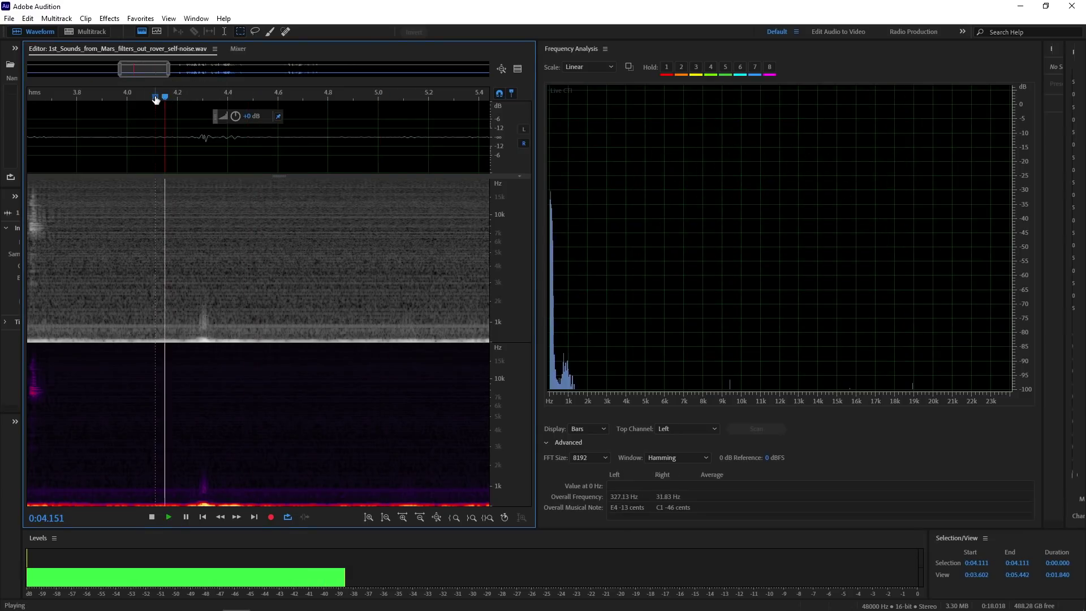
key(space)
key(space)
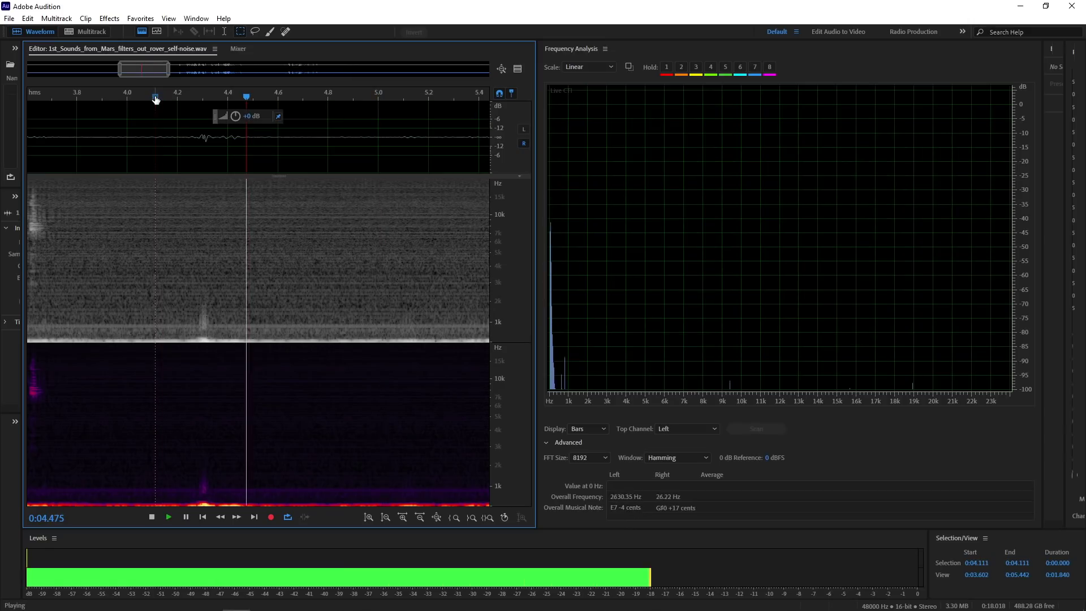
key(space)
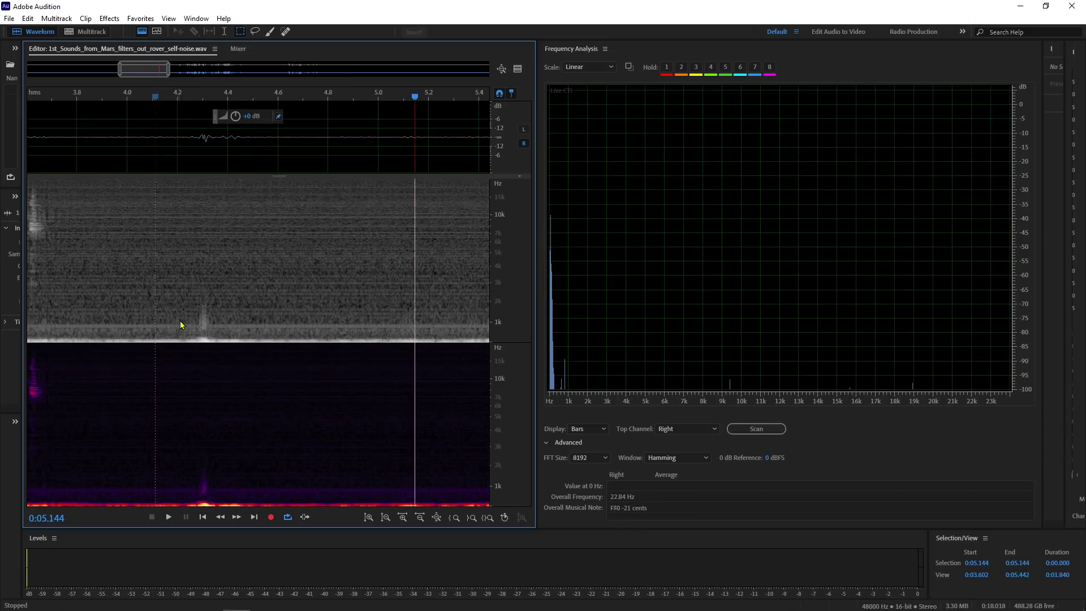
scroll(181, 325, down, 3)
scroll(230, 324, down, 1)
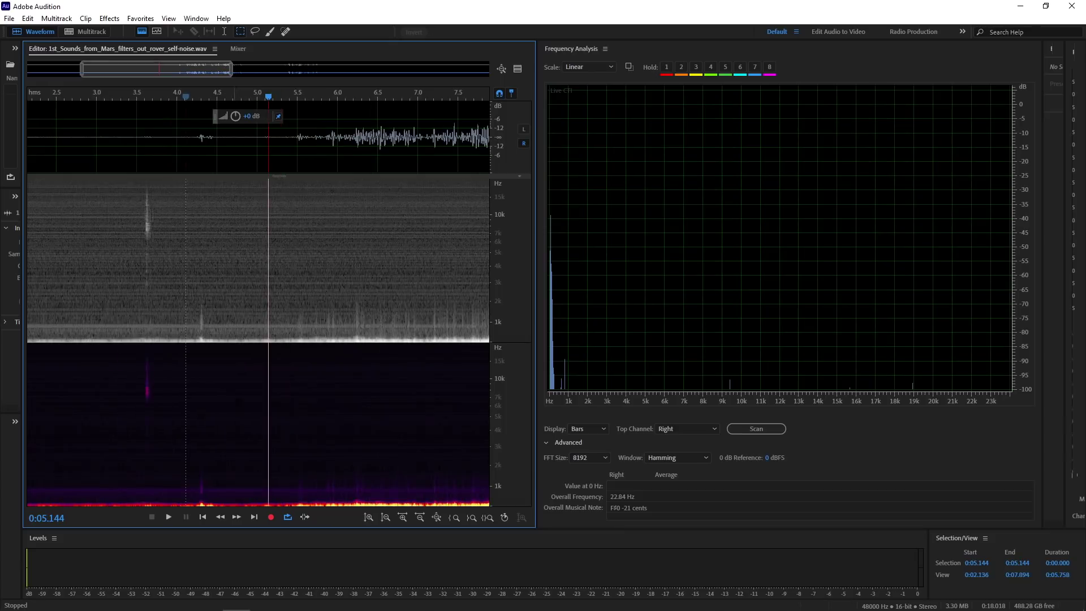
Step: Audition both short sounds together three times from about 3.4 s, stopping playback shortly after the low-frequency burst each time
click(130, 97)
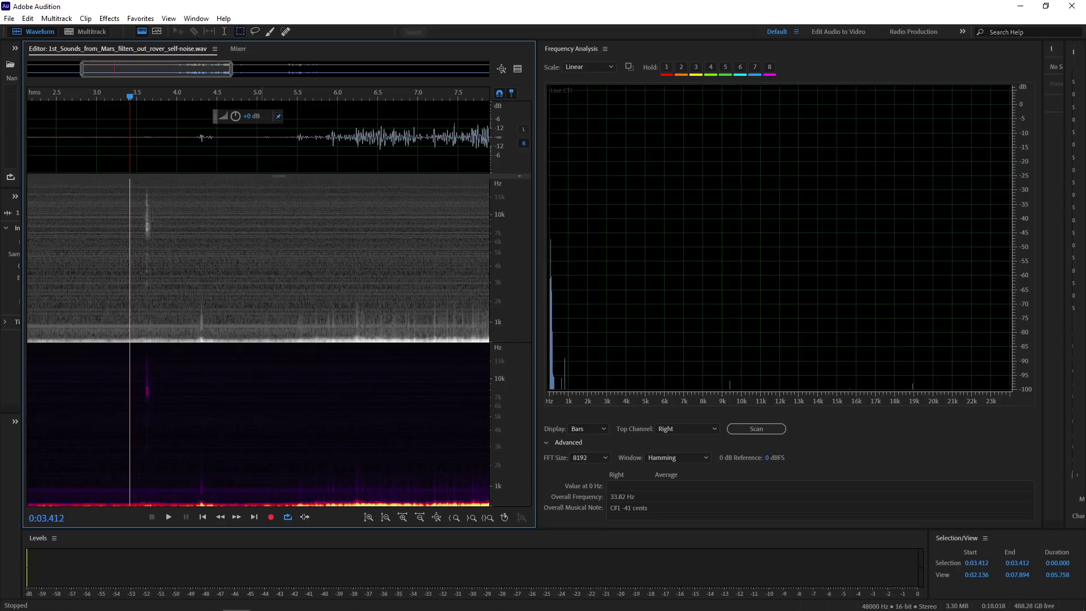
key(space)
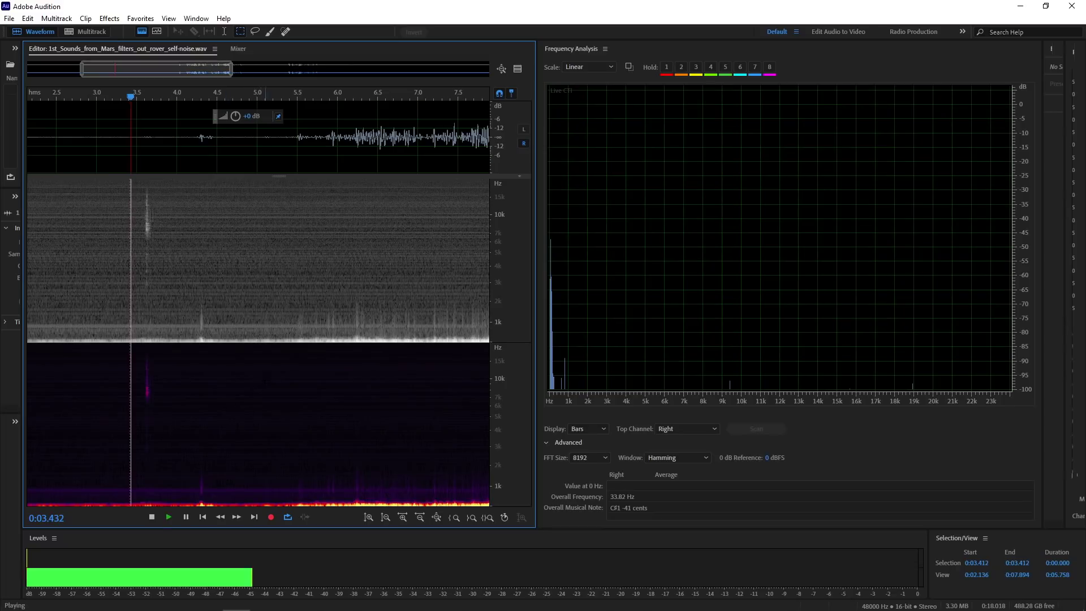
key(space)
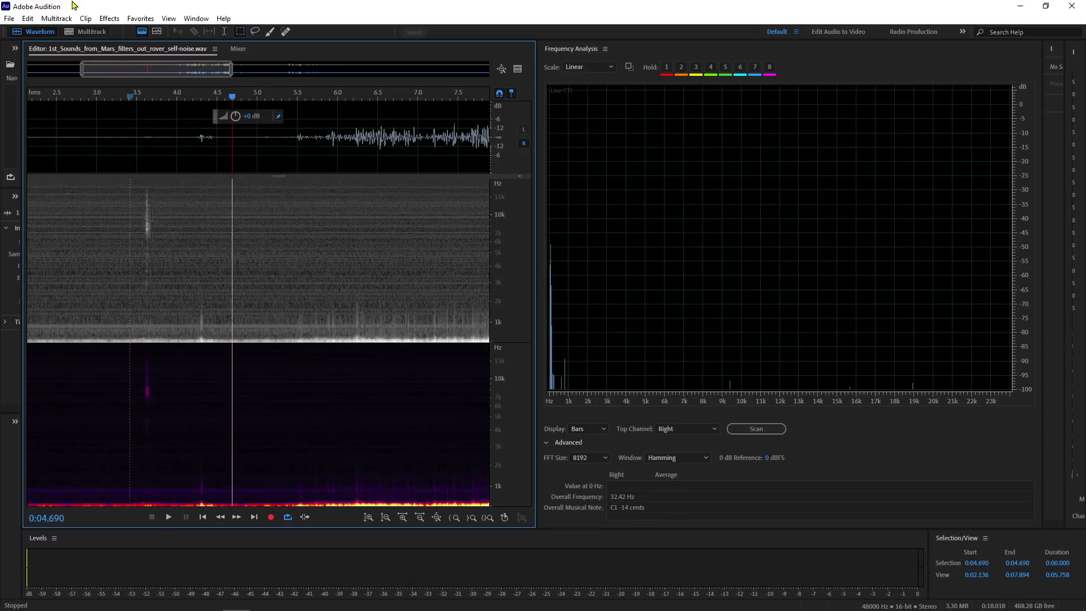
click(131, 98)
key(space)
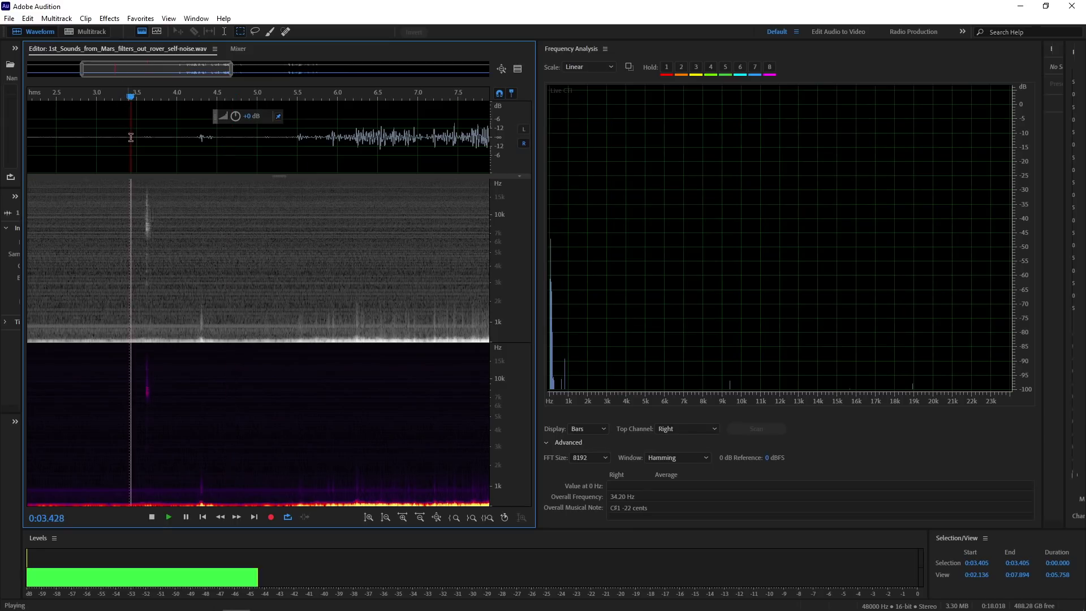
key(space)
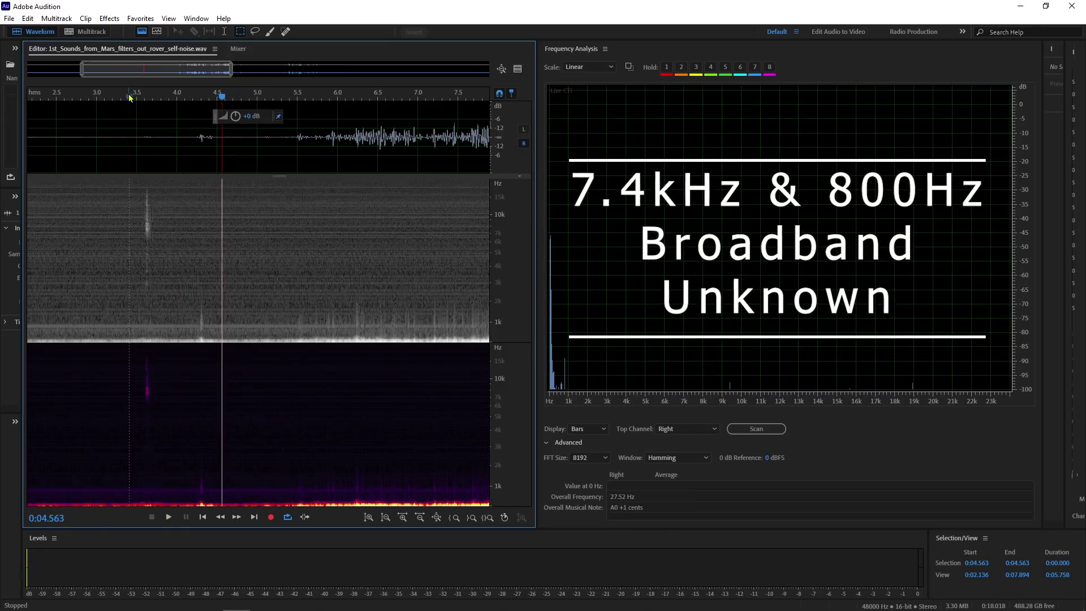
click(129, 99)
key(space)
key(space)
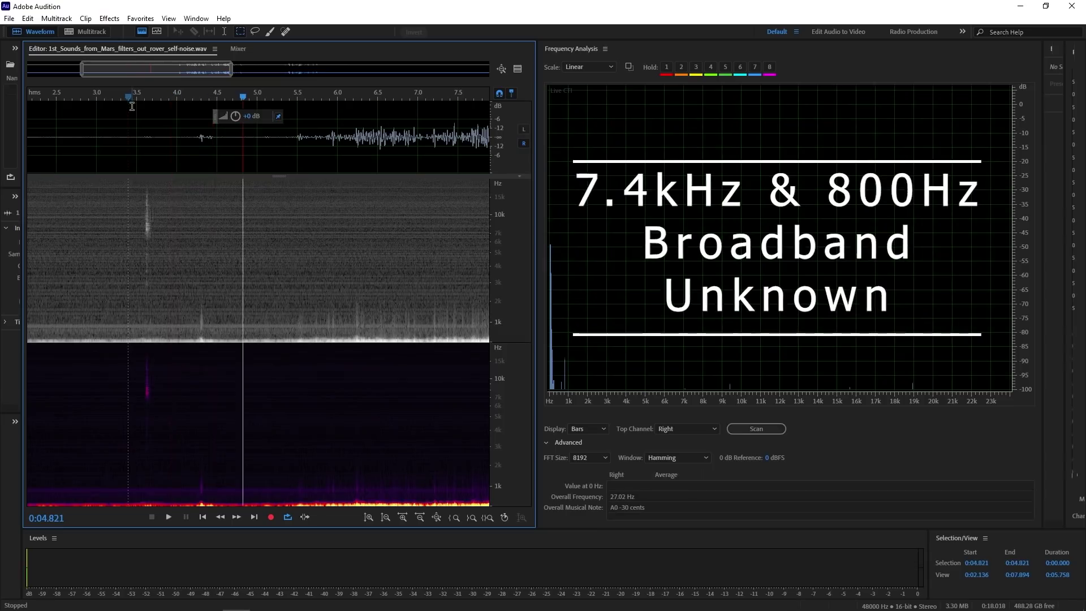